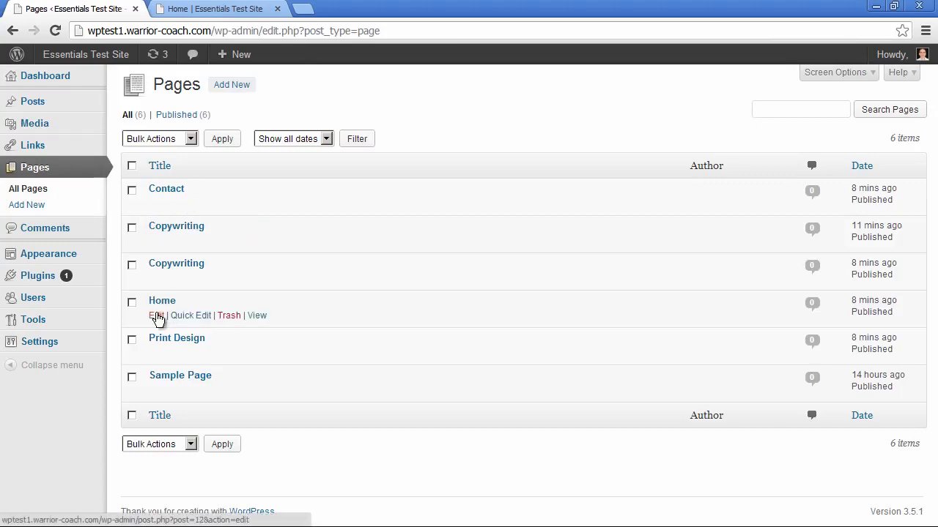
# - Open the Home page for editing and check its content in the HTML text view before returning to the visual view
pyautogui.click(156, 314)
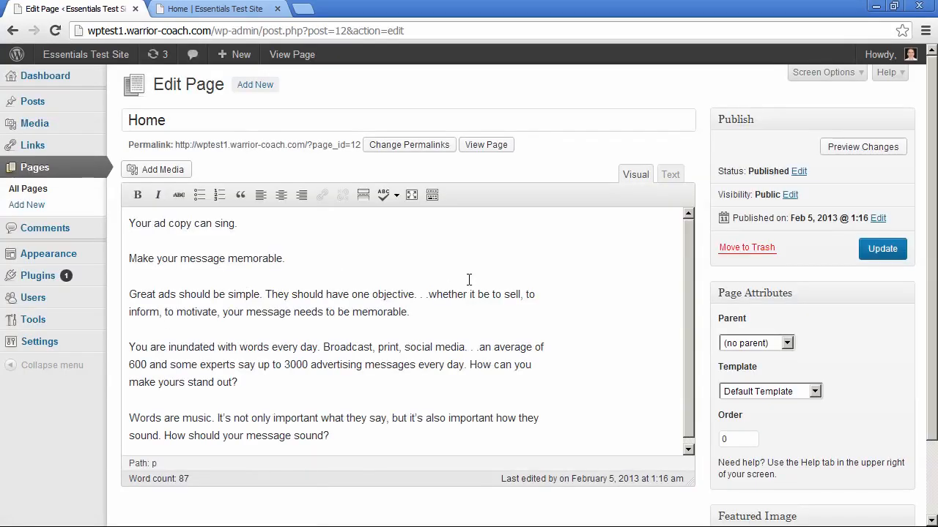
pyautogui.scroll(-1, 934, 284)
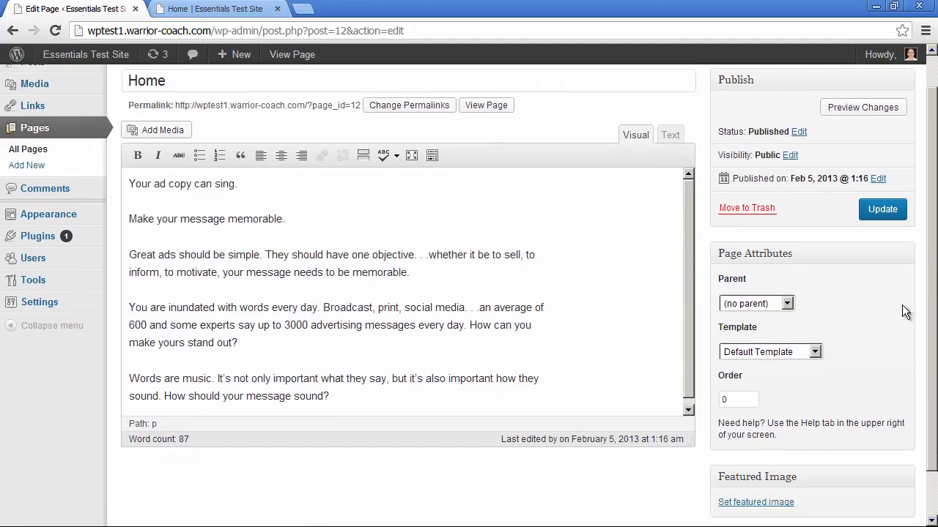
pyautogui.click(671, 136)
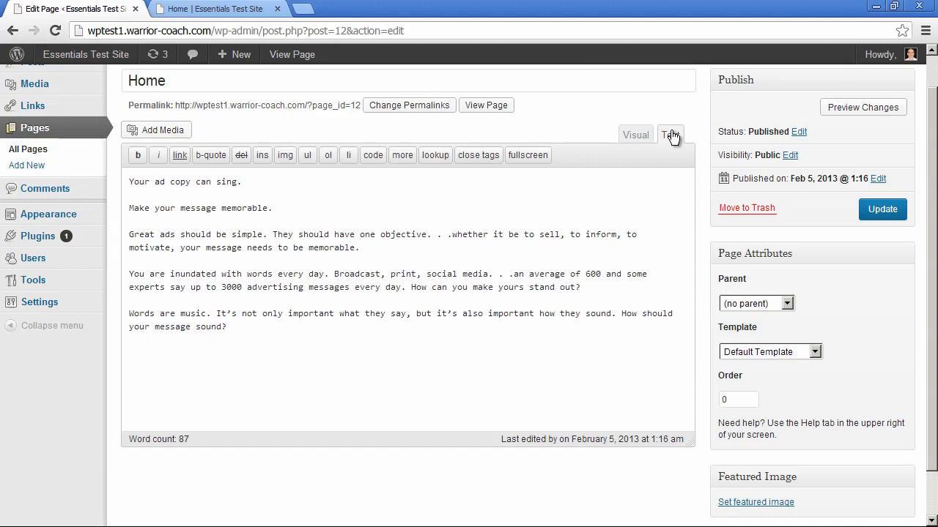
pyautogui.click(636, 137)
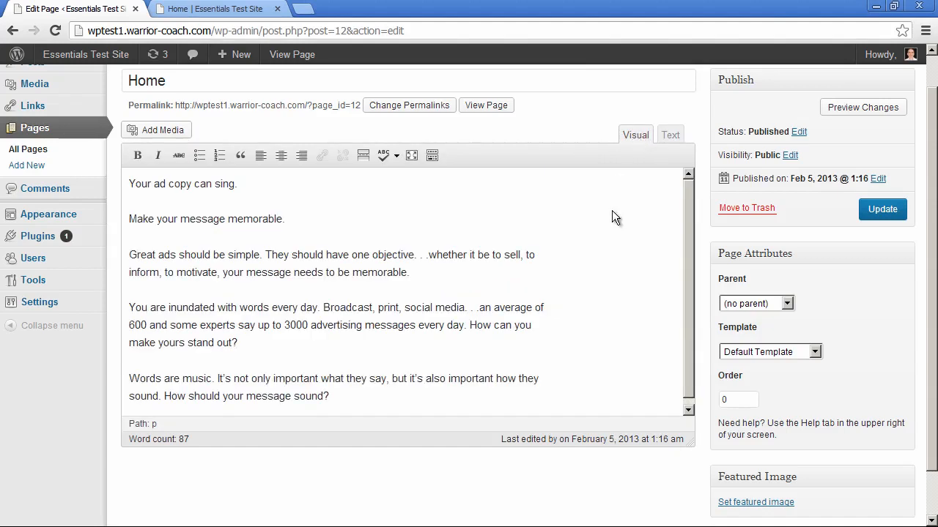
# - Show the second row of formatting tools and enlarge the content editor's height
pyautogui.click(432, 156)
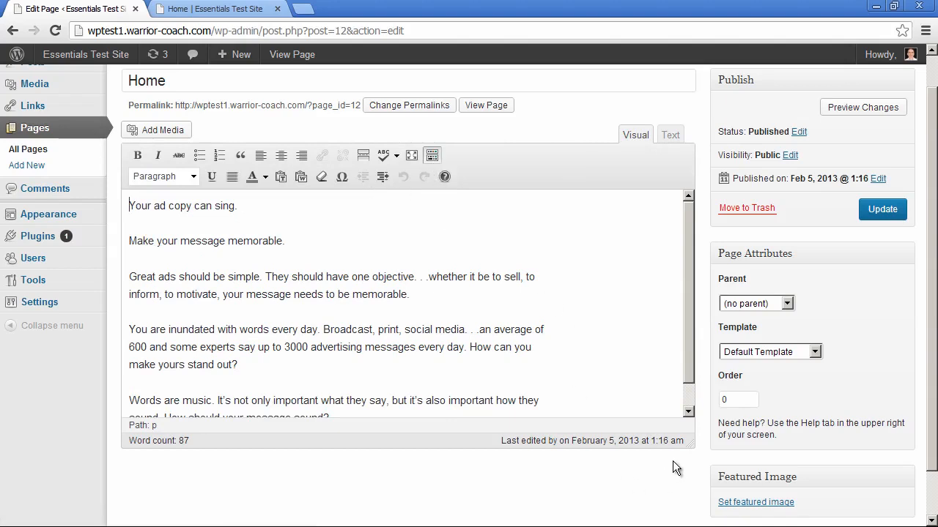
pyautogui.moveTo(691, 441); pyautogui.dragTo(707, 504)
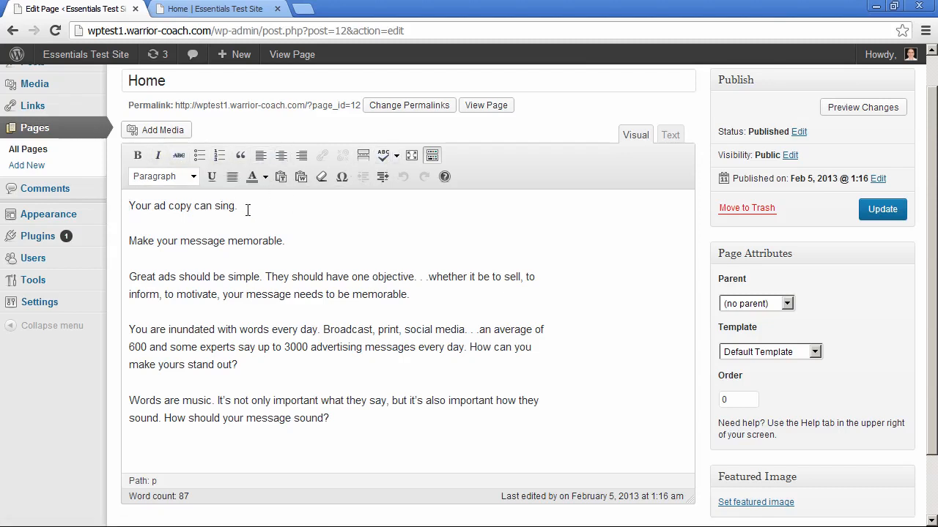
# - Make the first line, "Your ad copy can sing.", bold
pyautogui.moveTo(247, 208); pyautogui.dragTo(130, 206)
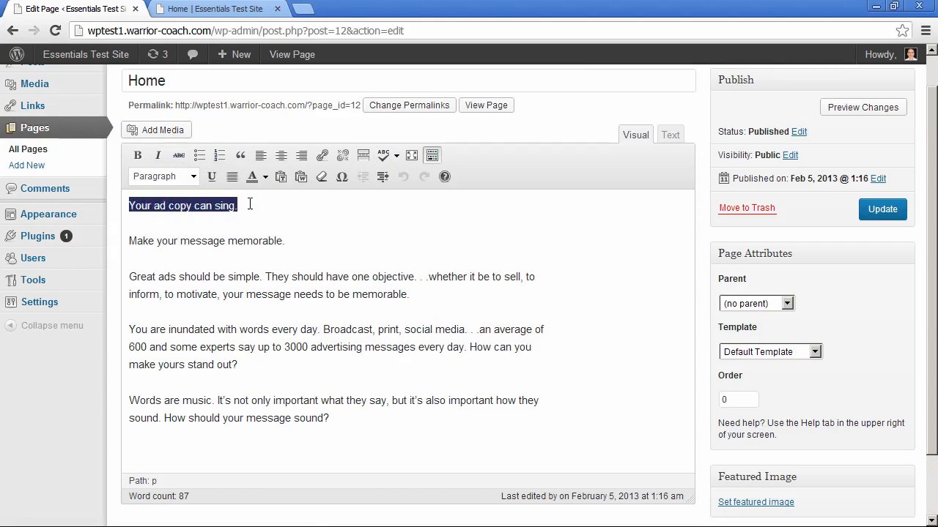
pyautogui.click(139, 156)
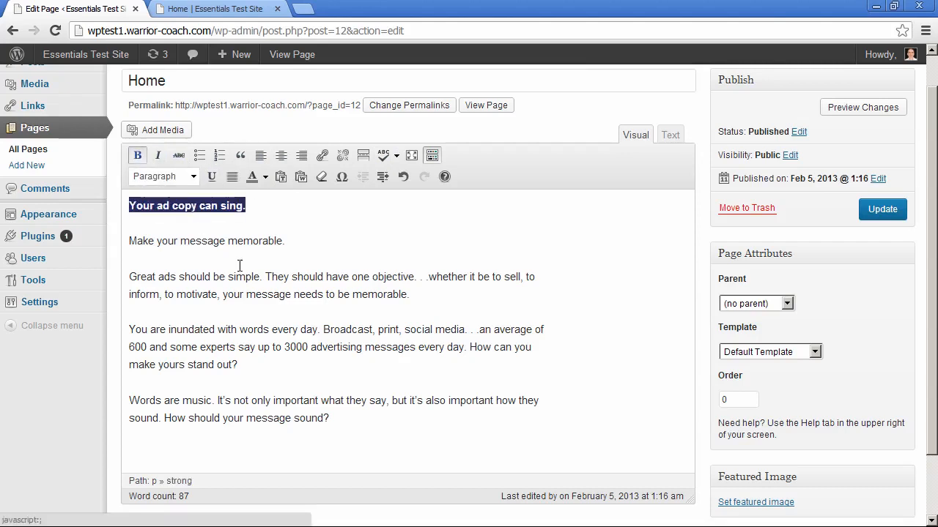
pyautogui.moveTo(285, 241); pyautogui.dragTo(129, 240)
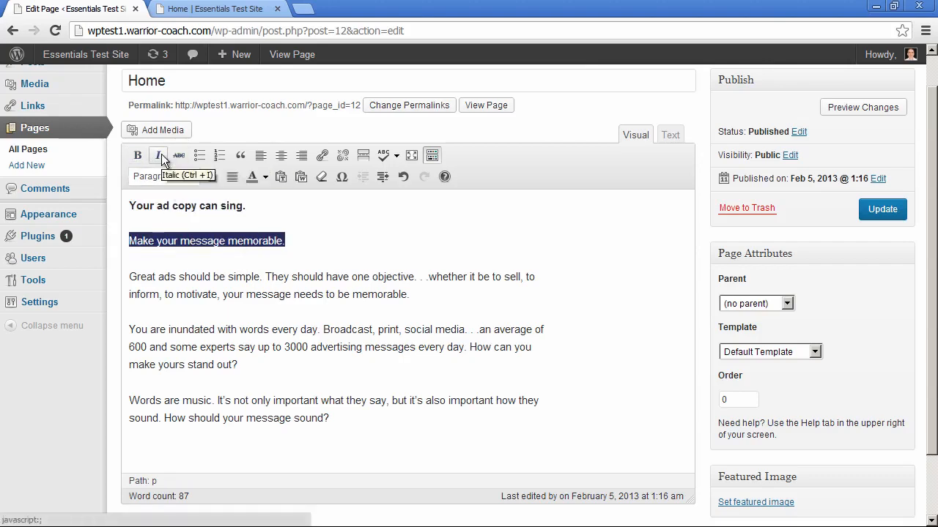
pyautogui.click(213, 267)
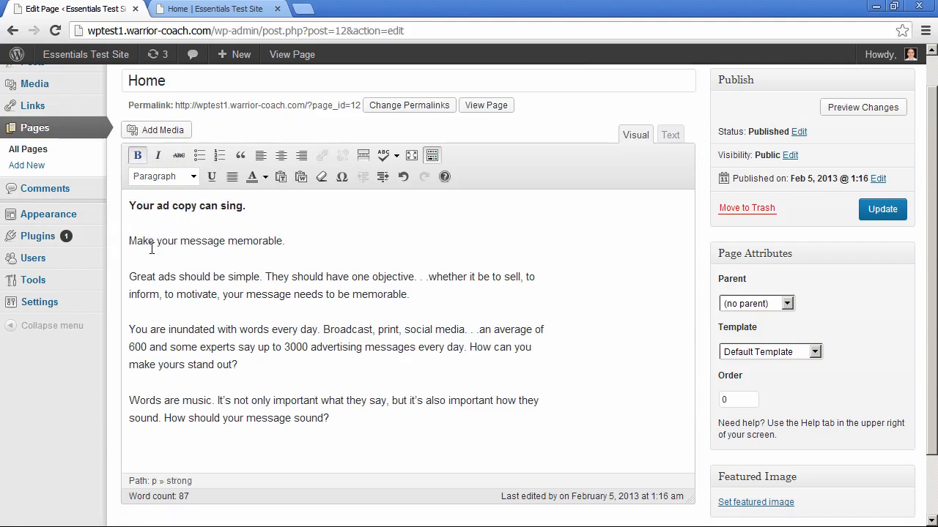
# - Add two "Bullet list" lines above "Make your message memorable." and format them as a bulleted list
pyautogui.click(130, 240)
pyautogui.press('Return')
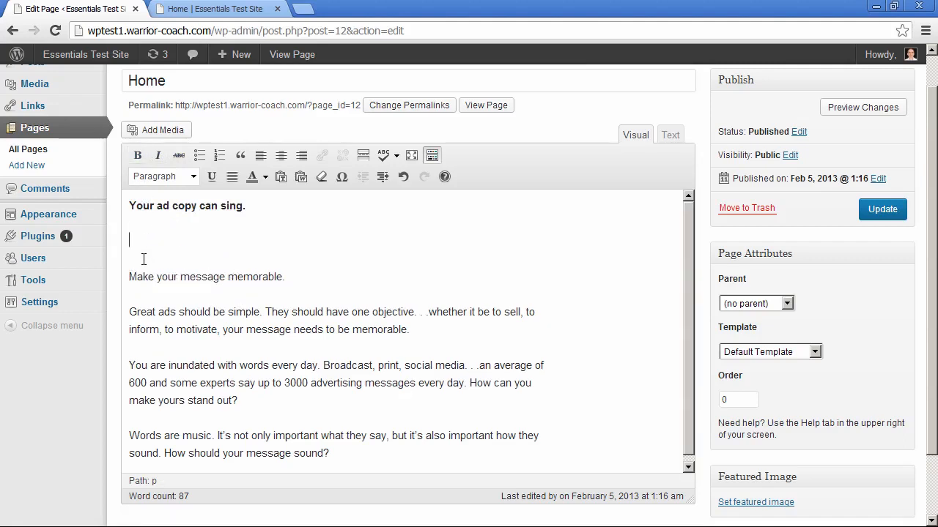
pyautogui.write('Bullet list')
pyautogui.press('Return')
pyautogui.write('Bullet')
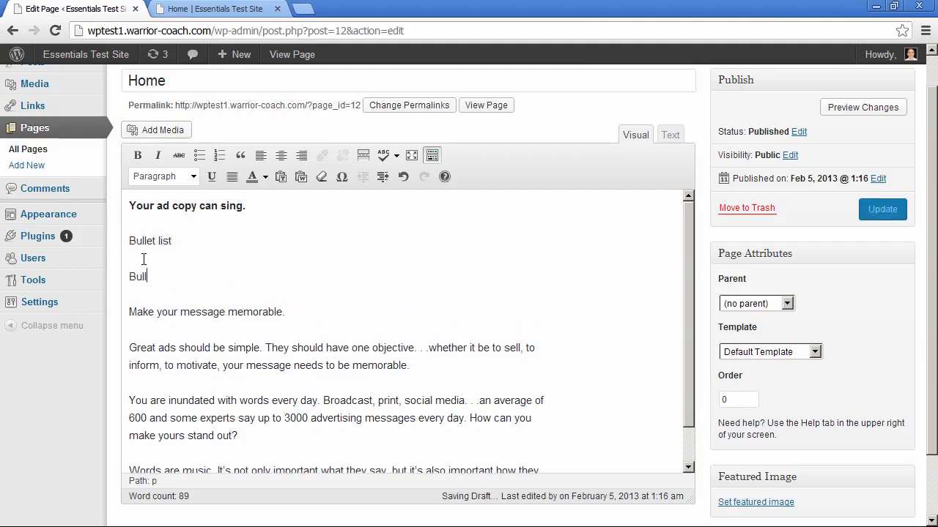
pyautogui.write(' list')
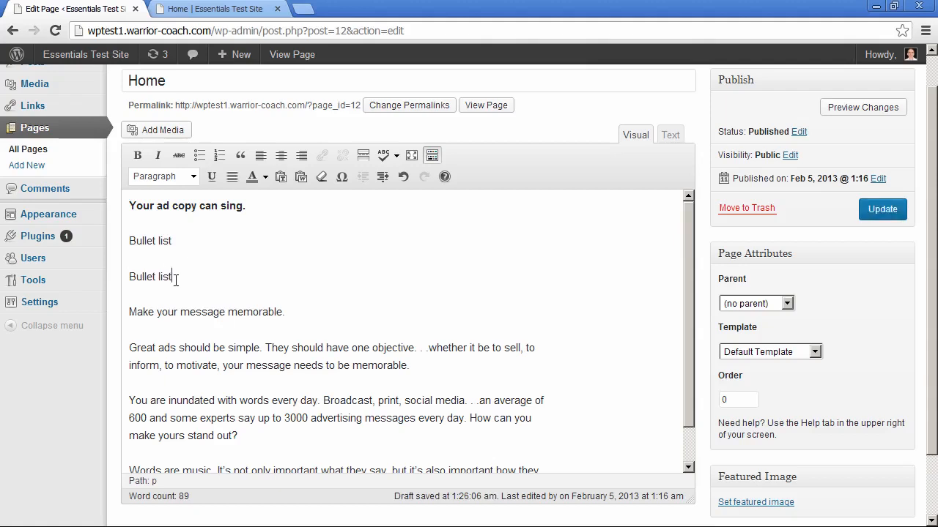
pyautogui.moveTo(174, 277); pyautogui.dragTo(129, 237)
pyautogui.click(200, 155)
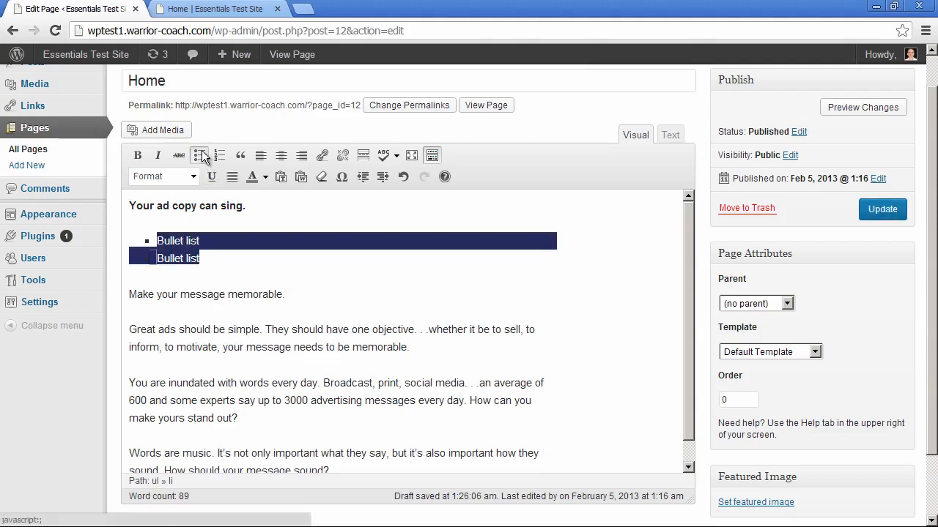
# - Convert the two "Bullet list" items into a numbered list
pyautogui.click(249, 263)
pyautogui.moveTo(233, 263); pyautogui.dragTo(153, 239)
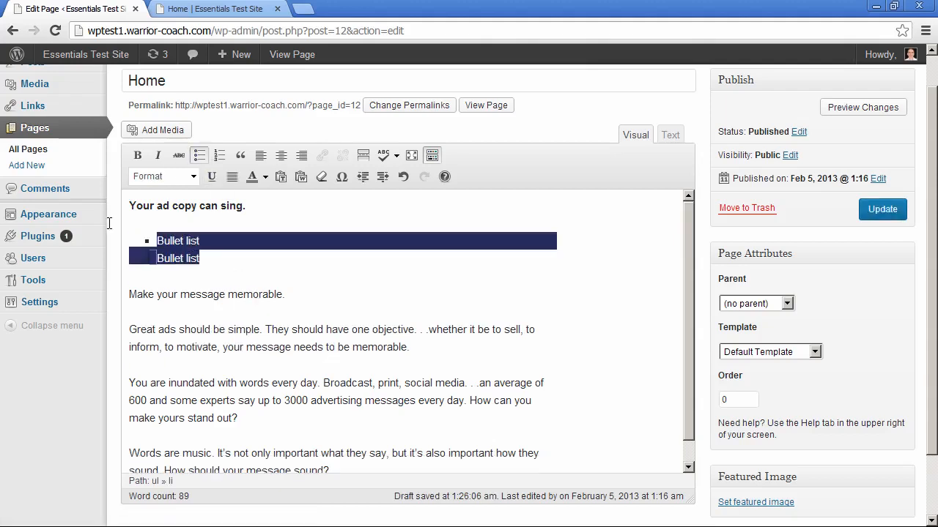
pyautogui.click(219, 155)
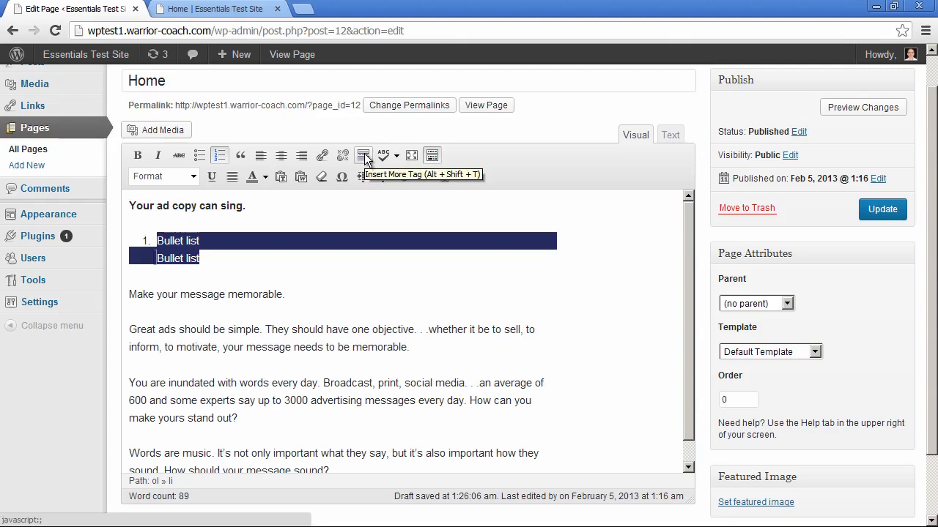
pyautogui.click(303, 264)
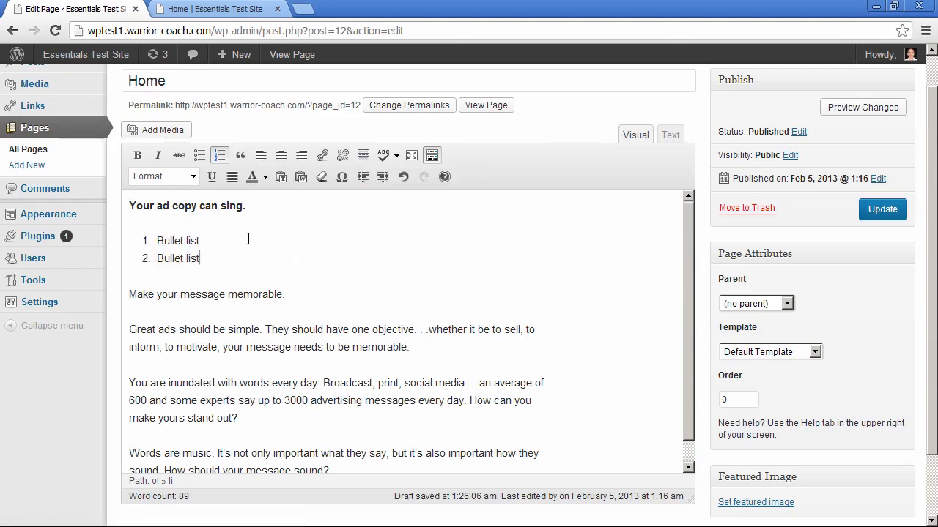
# - Delete the two-item numbered list beneath the first line, including its empty list numbers
pyautogui.click(195, 176)
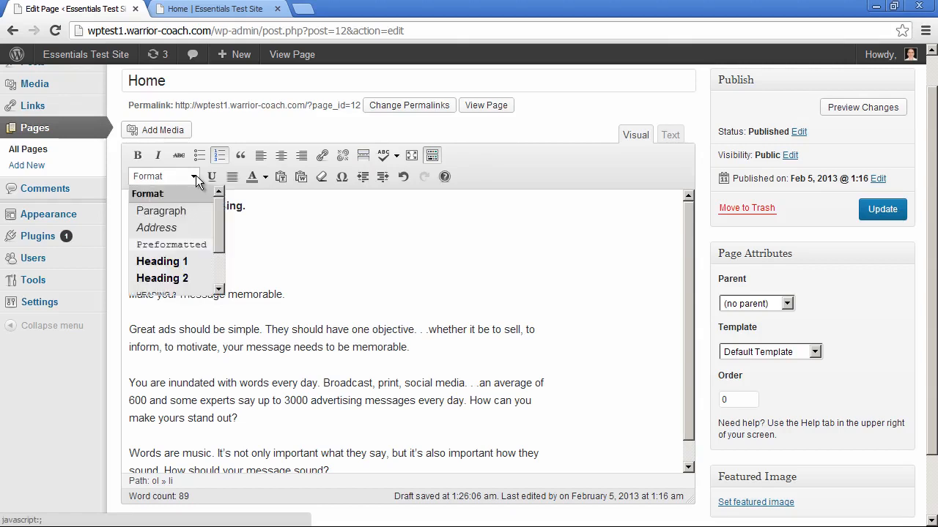
pyautogui.click(257, 224)
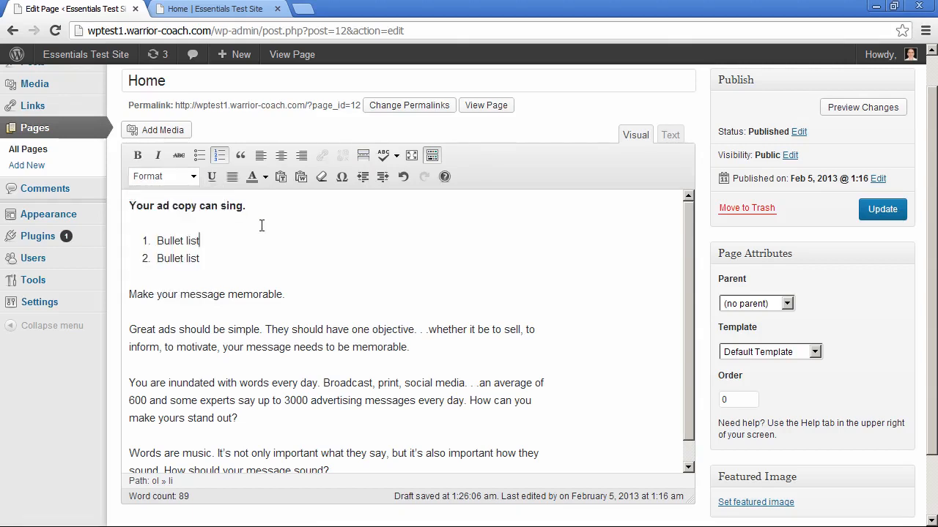
pyautogui.moveTo(228, 264); pyautogui.dragTo(108, 216)
pyautogui.press('BackSpace')
pyautogui.press('BackSpace')
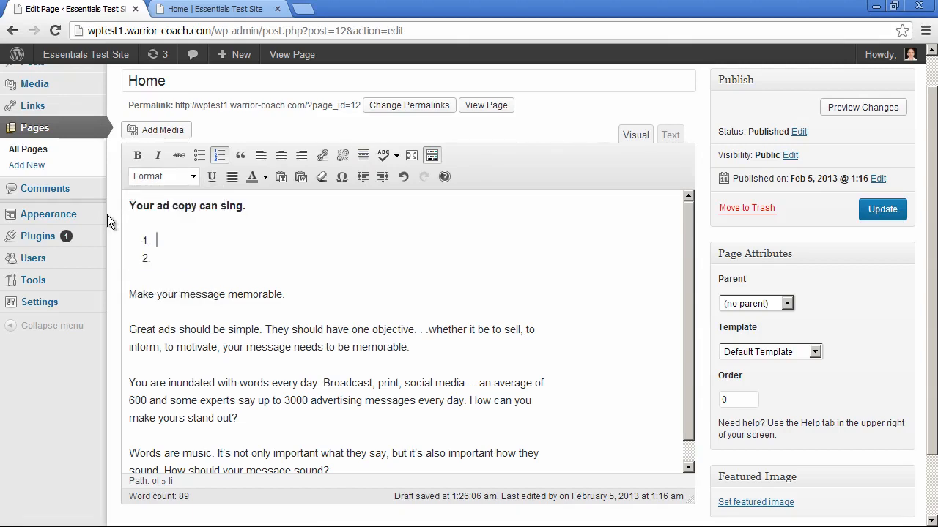
pyautogui.press('BackSpace')
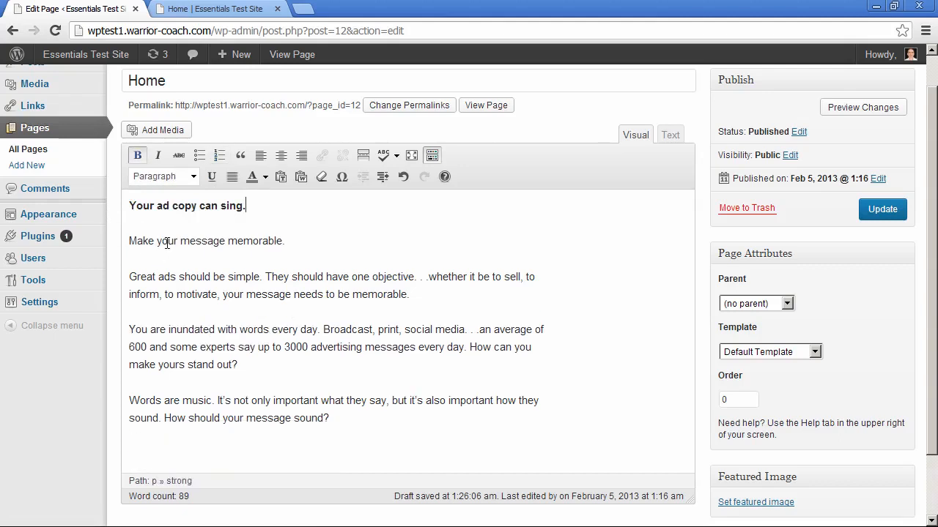
# - Remove the bold from "Your ad copy can sing." and format the line as Heading 2
pyautogui.moveTo(253, 211); pyautogui.dragTo(129, 207)
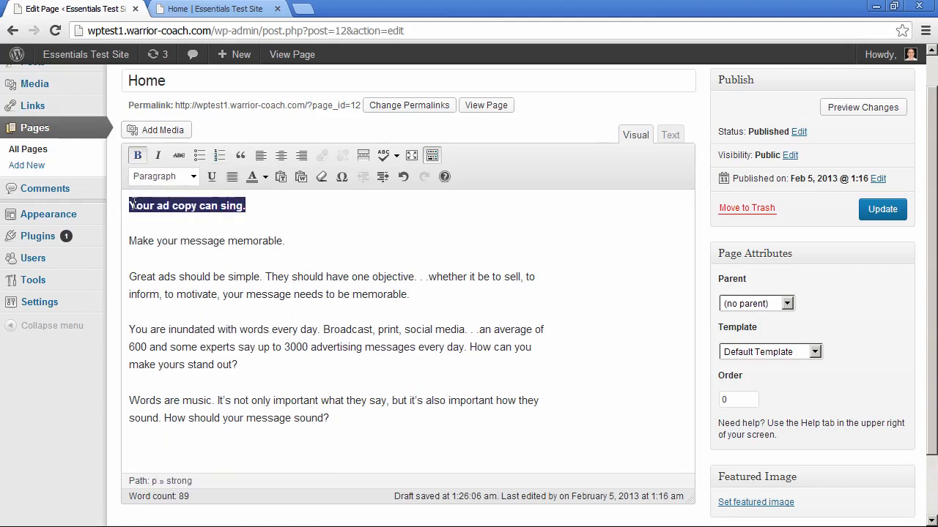
pyautogui.click(139, 155)
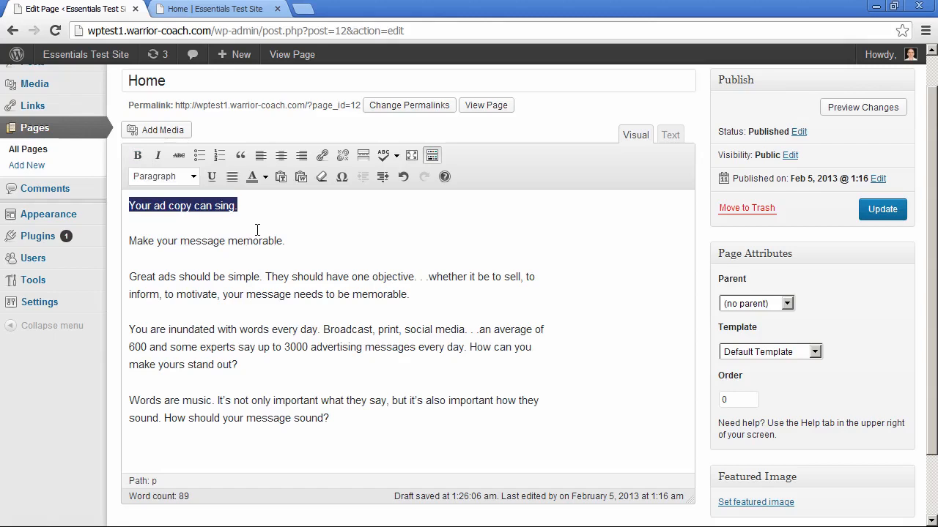
pyautogui.click(191, 178)
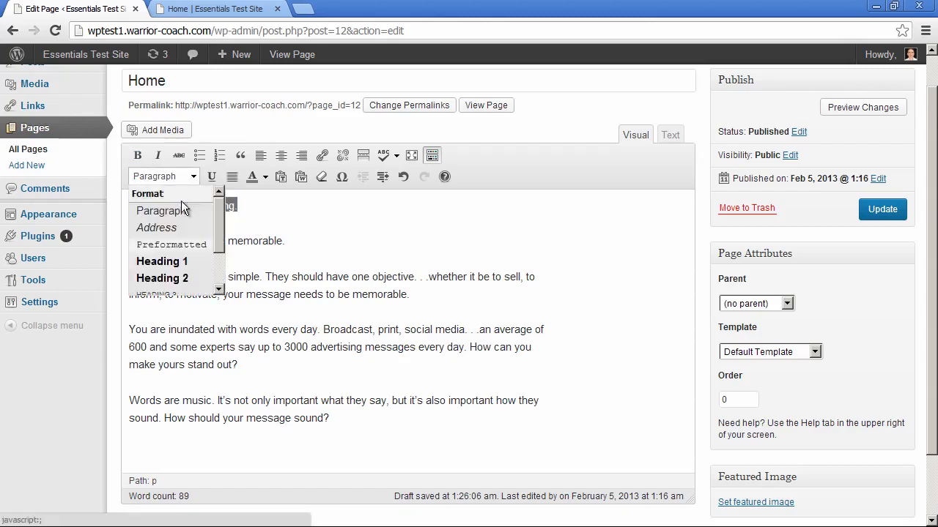
pyautogui.click(180, 281)
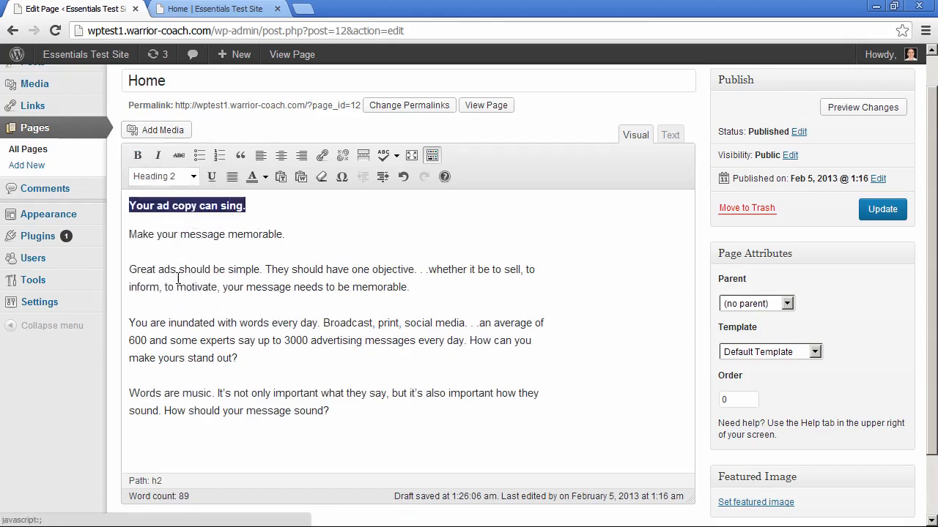
# - Look at the Paste from Word dialog without inserting anything, and examine the page's HTML source in the text view
pyautogui.click(341, 415)
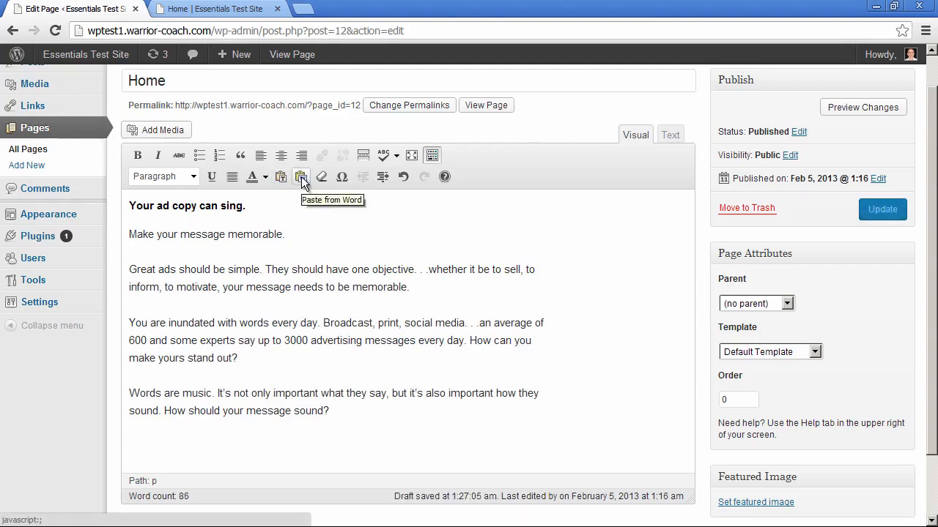
pyautogui.click(301, 178)
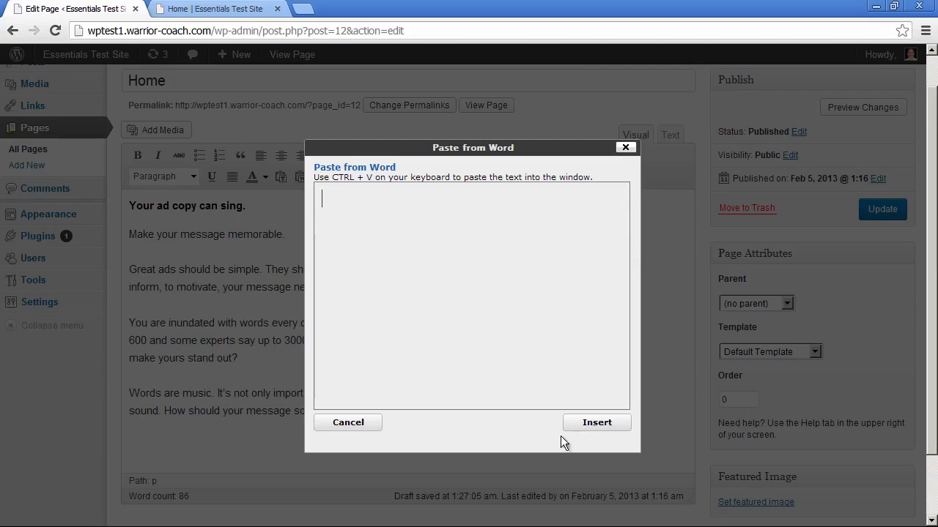
pyautogui.click(360, 426)
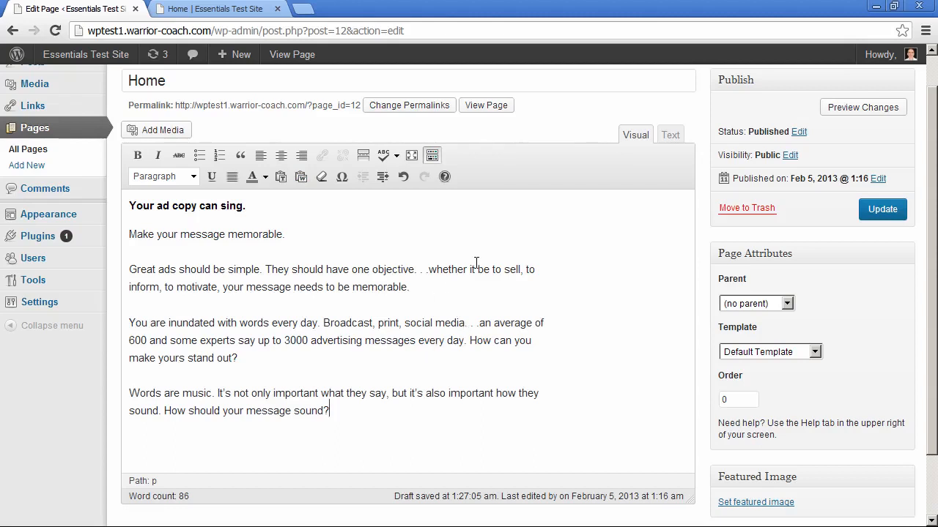
pyautogui.click(670, 137)
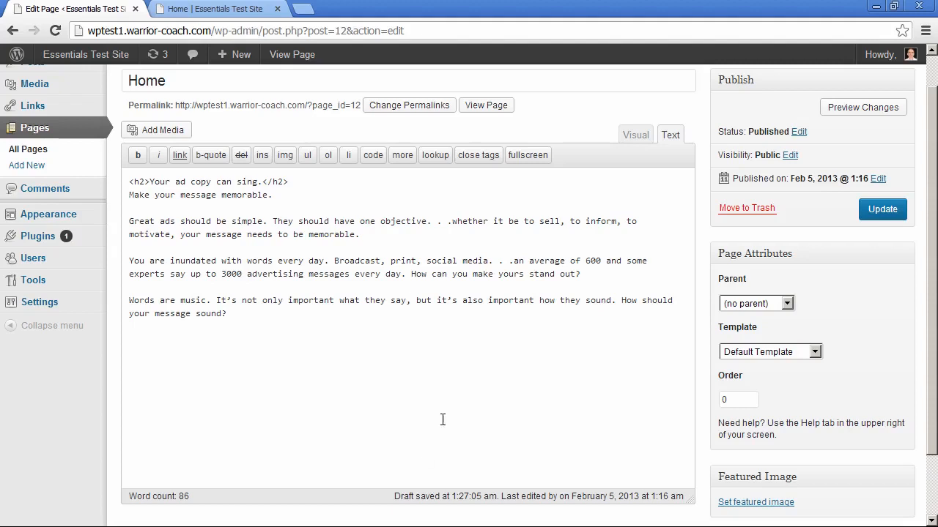
pyautogui.click(635, 135)
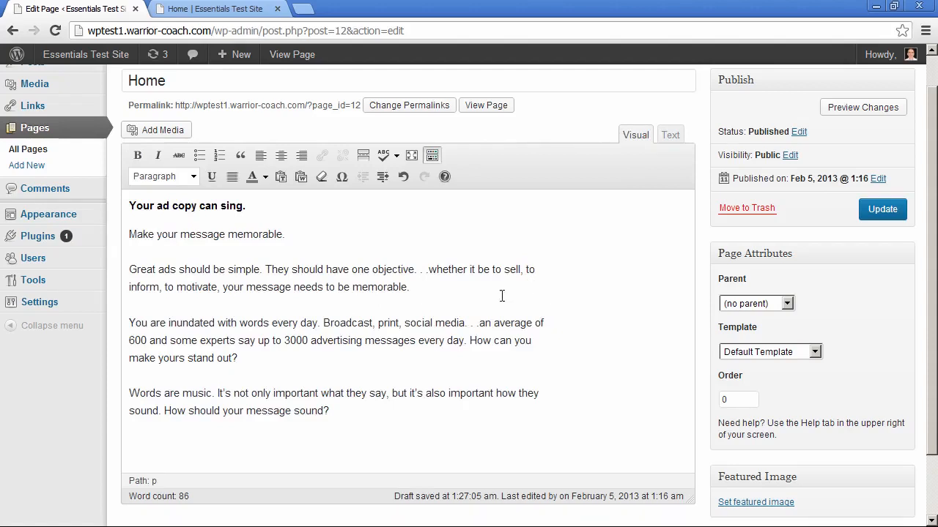
# - Cut all of the page's text and reinsert it as plain text with line breaks kept
pyautogui.moveTo(344, 436); pyautogui.dragTo(100, 192)
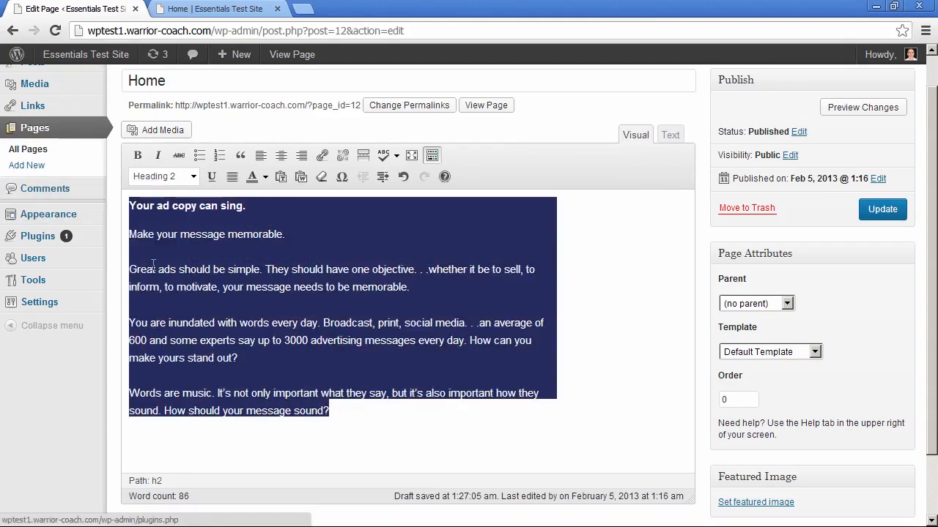
pyautogui.rightClick(183, 259)
pyautogui.click(202, 303)
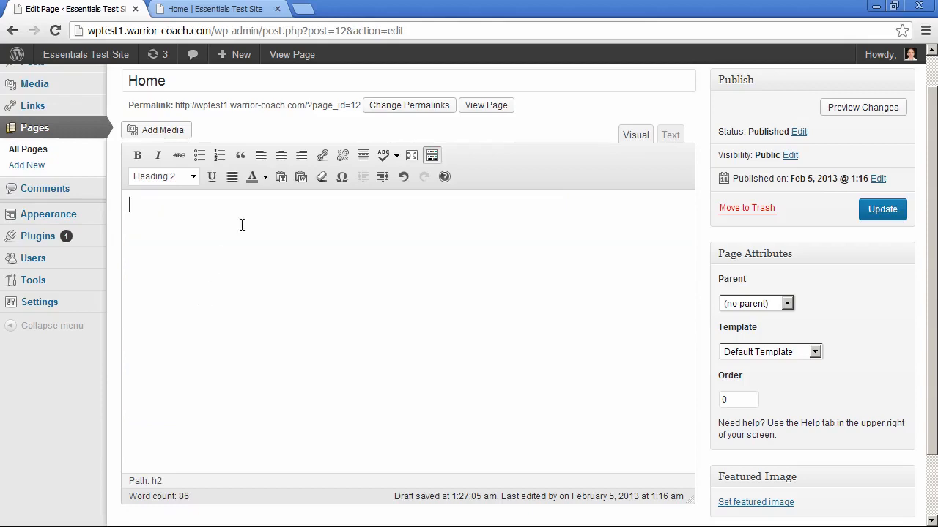
pyautogui.click(280, 178)
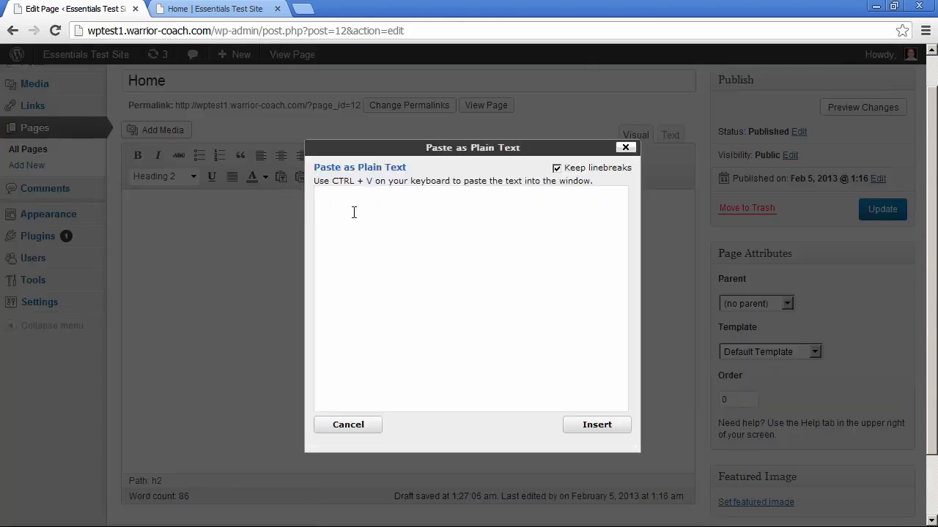
pyautogui.hotkey('ctrl', 'v')
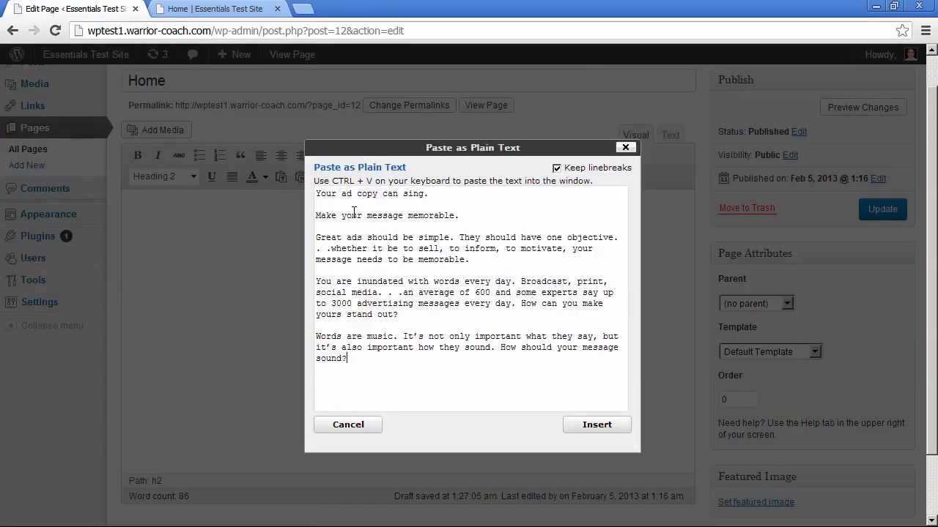
pyautogui.click(572, 423)
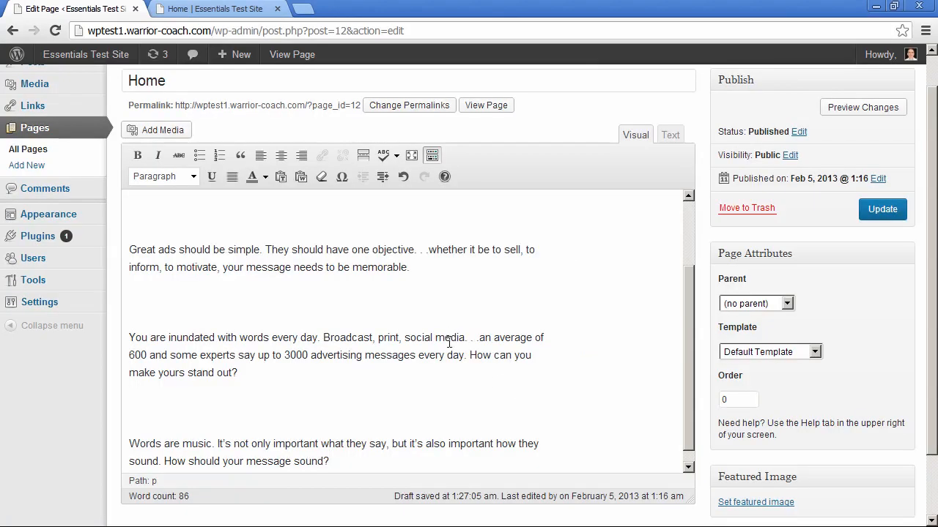
# - Delete the extra blank lines between the pasted paragraphs and the stray space before "Great ads should be simple."
pyautogui.click(194, 203)
pyautogui.press('Delete')
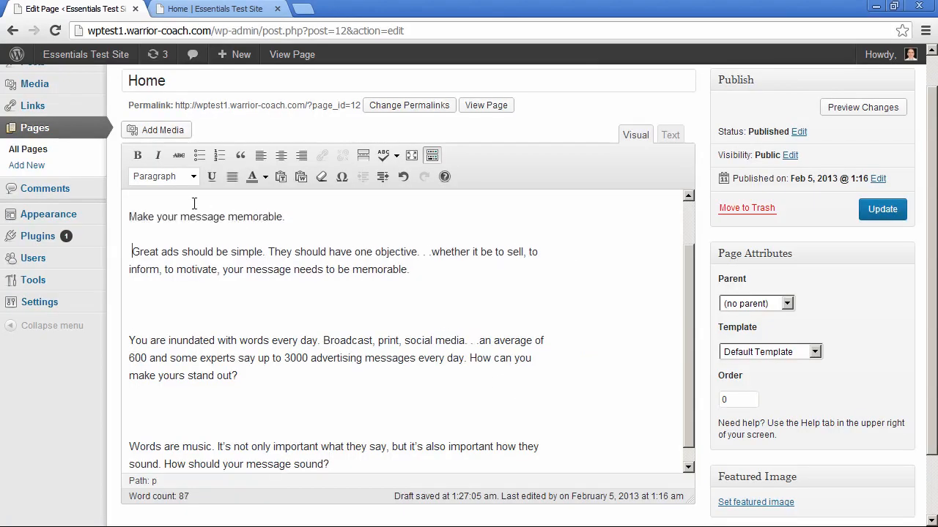
pyautogui.click(162, 295)
pyautogui.press('Delete')
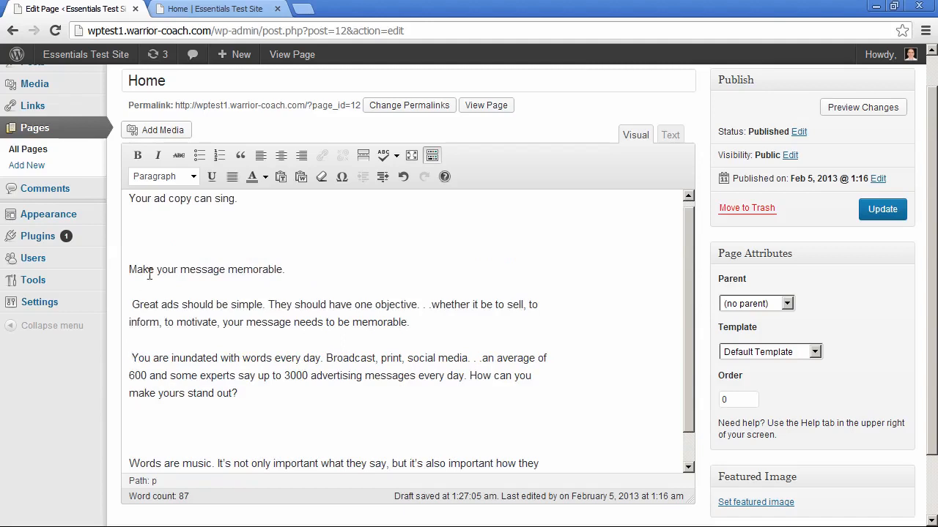
pyautogui.click(131, 302)
pyautogui.press('Delete')
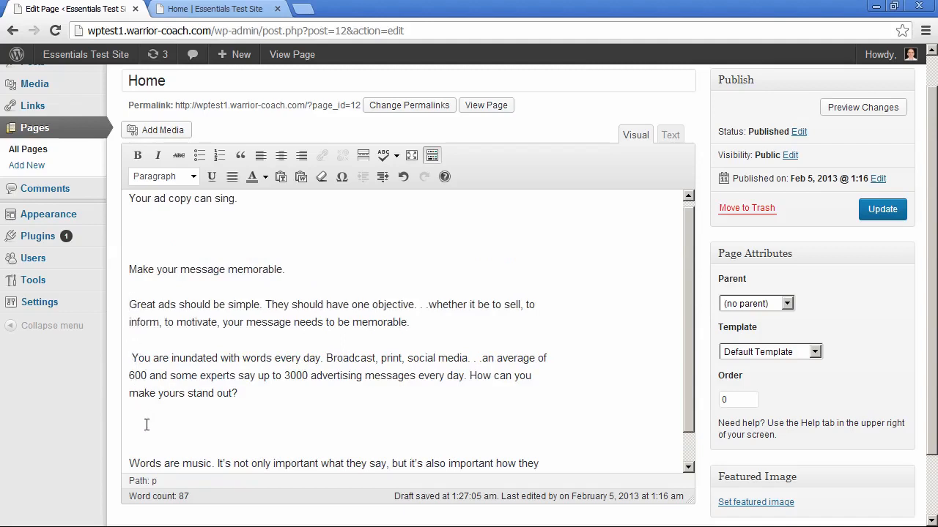
pyautogui.click(146, 425)
pyautogui.press('Delete')
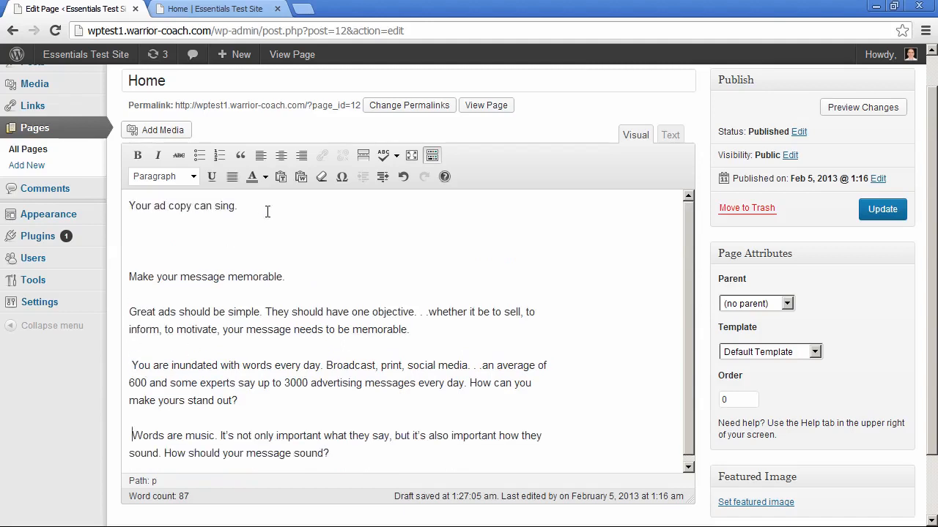